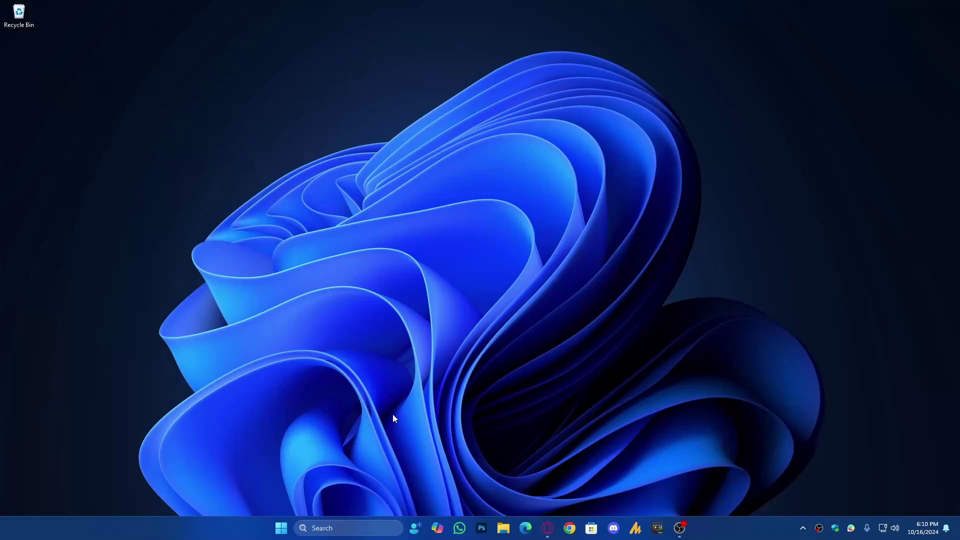
# Open the Control Panel's Sound settings under Hardware and Sound and show the list of recording devices.
pyautogui.click(274, 535)
pyautogui.write('control')
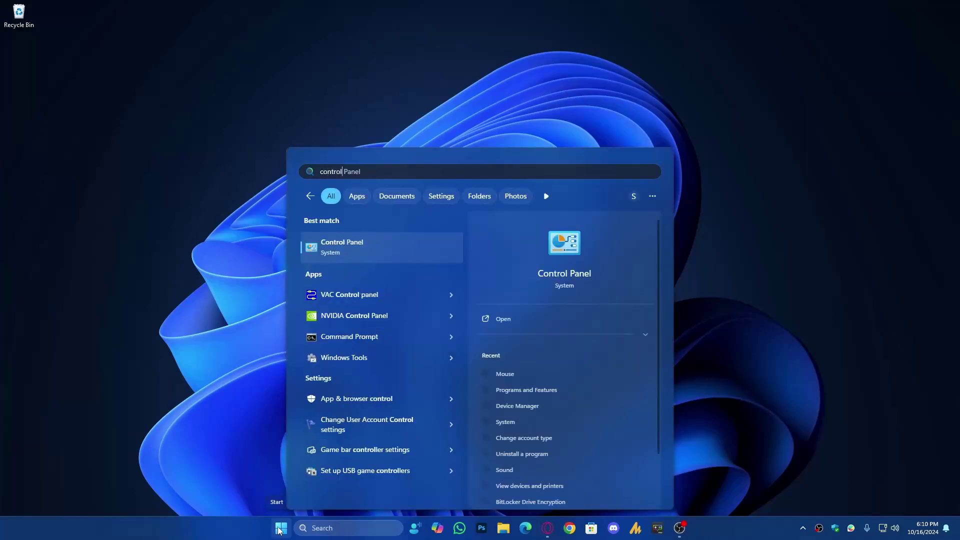
pyautogui.press('Return')
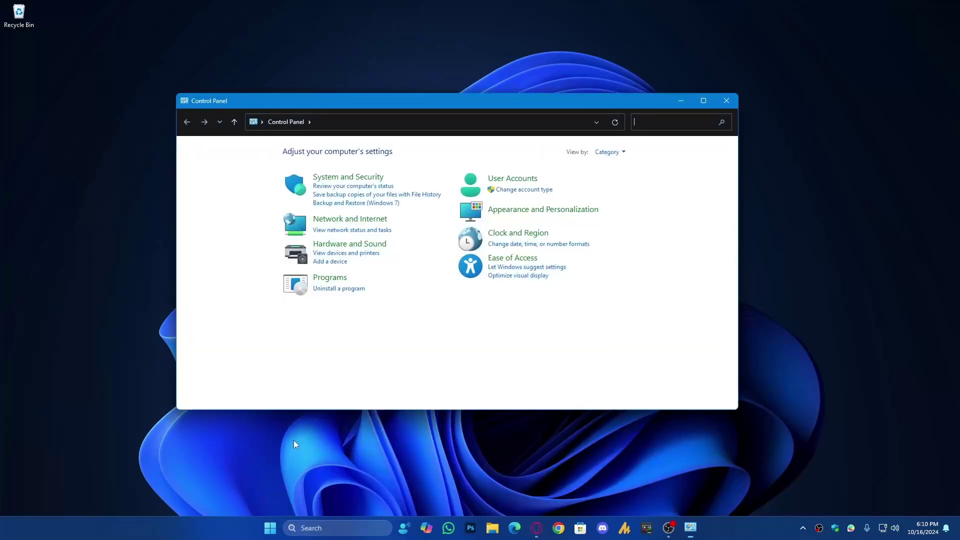
pyautogui.click(704, 100)
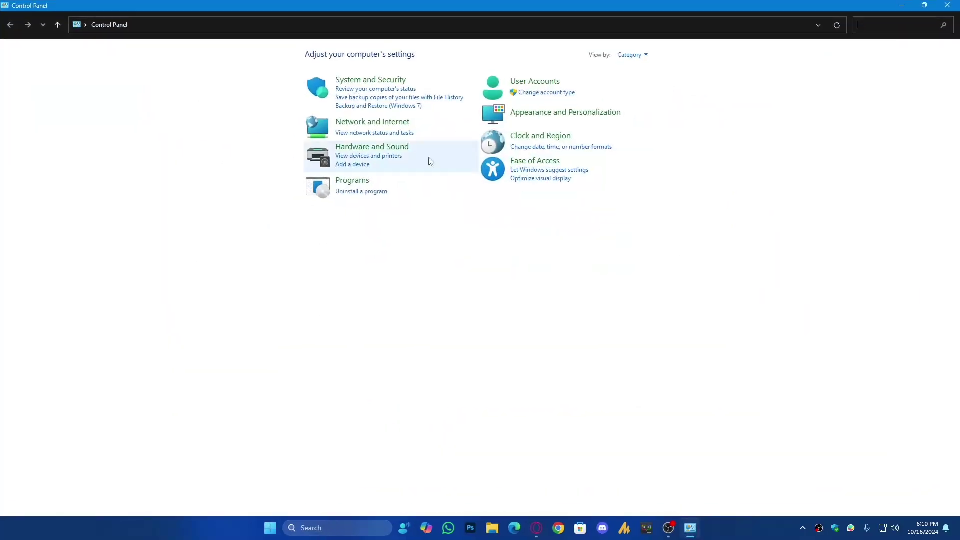
pyautogui.click(368, 148)
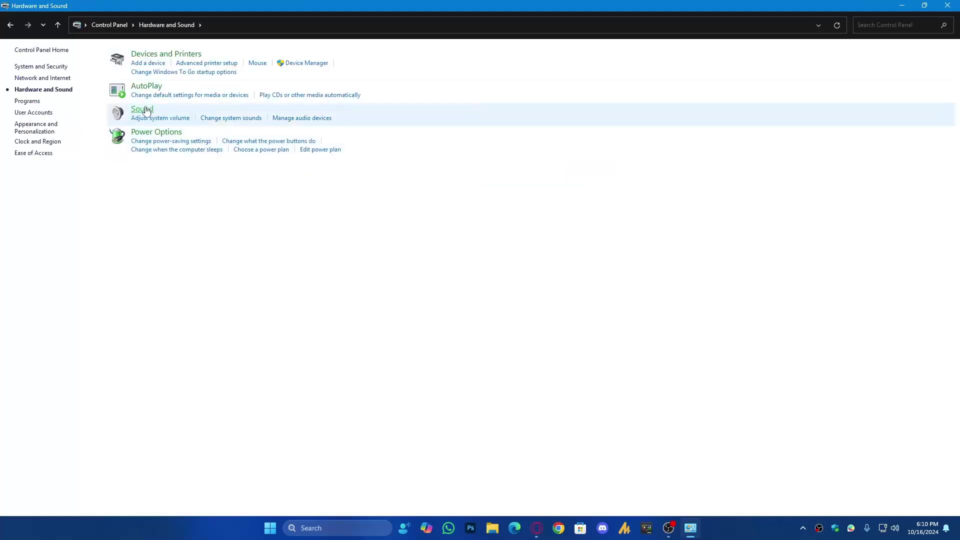
pyautogui.click(142, 109)
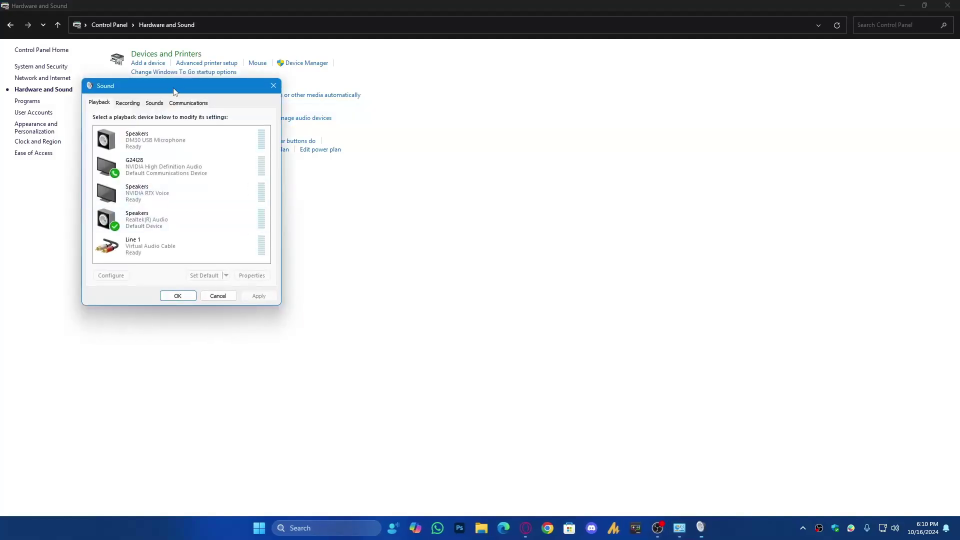
pyautogui.moveTo(174, 86); pyautogui.dragTo(478, 225)
pyautogui.click(430, 242)
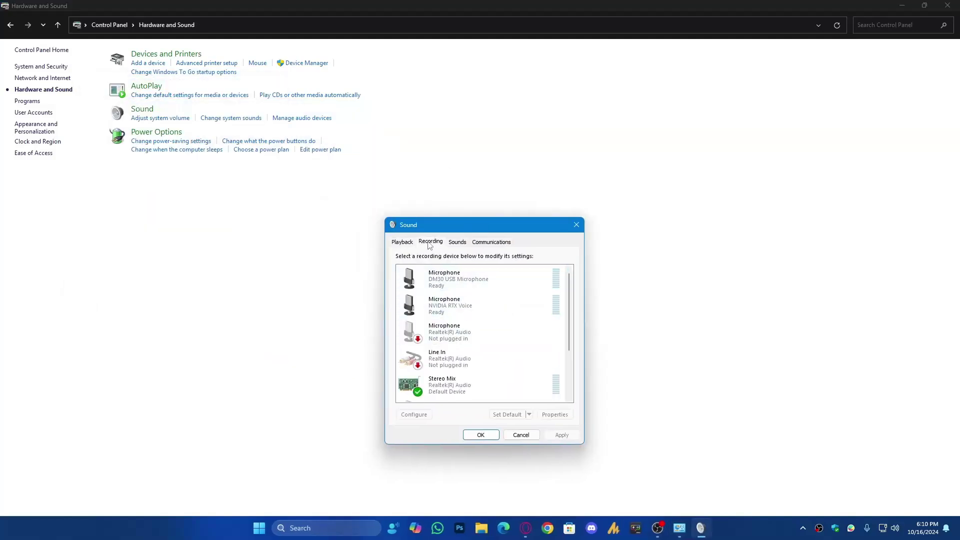
# Check the input levels of the DM30 USB and NVIDIA RTX Voice microphones, and close the sound windows without saving.
pyautogui.click(454, 302)
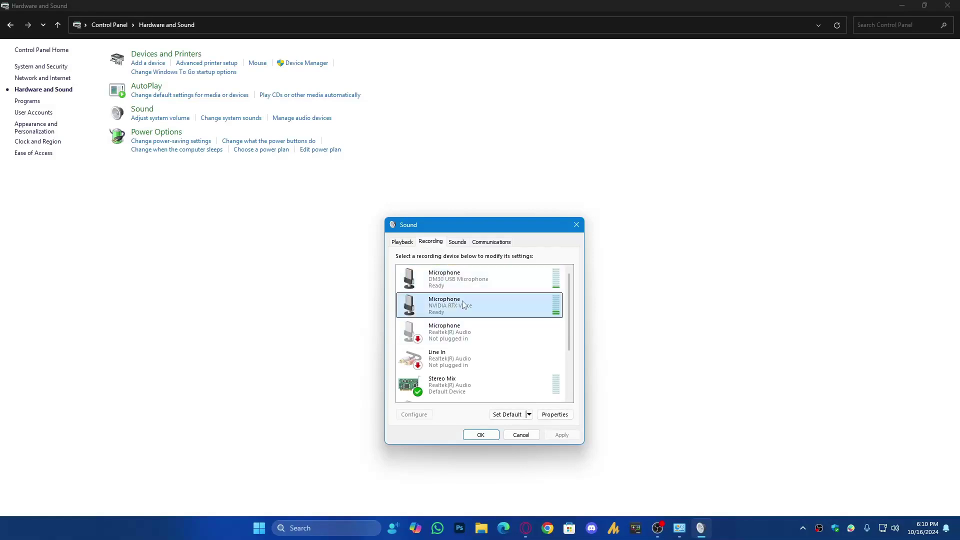
pyautogui.click(456, 284)
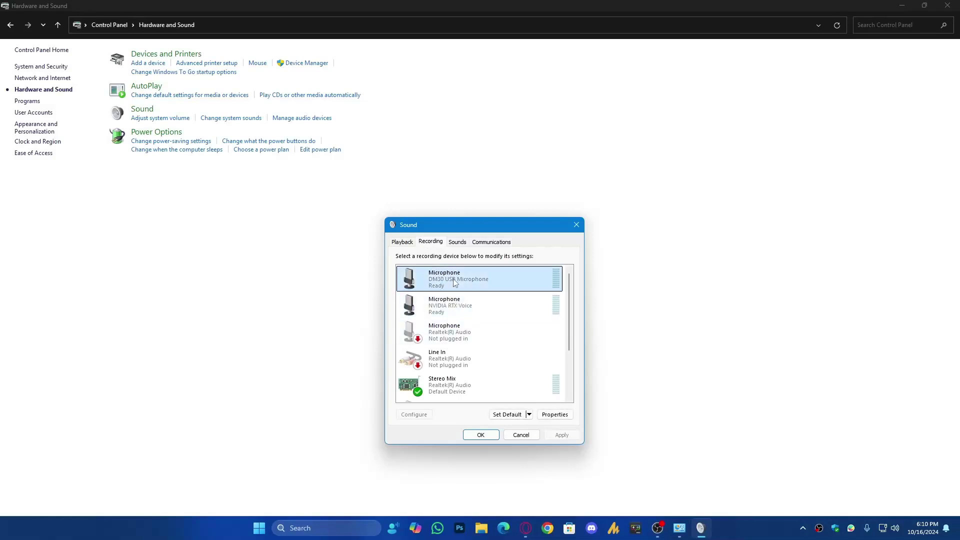
pyautogui.click(459, 309)
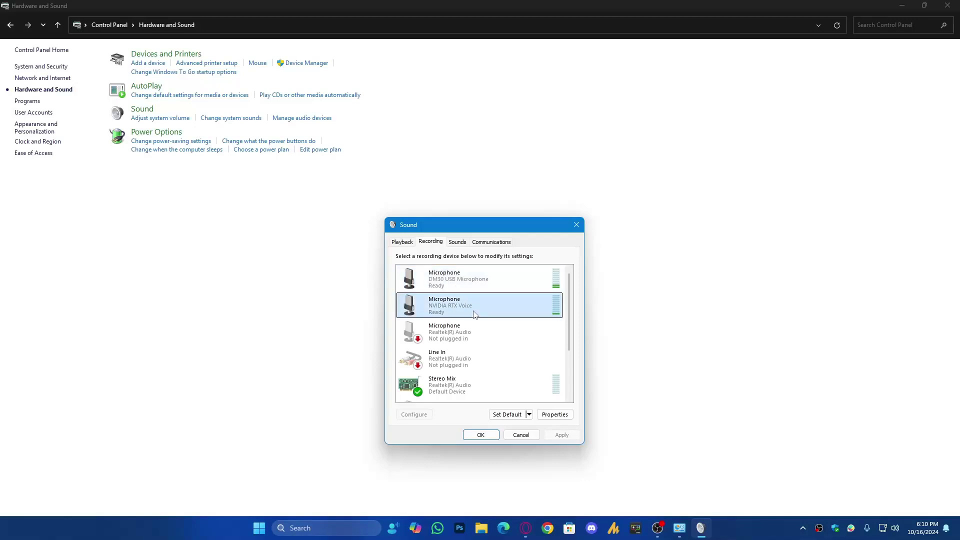
pyautogui.click(469, 289)
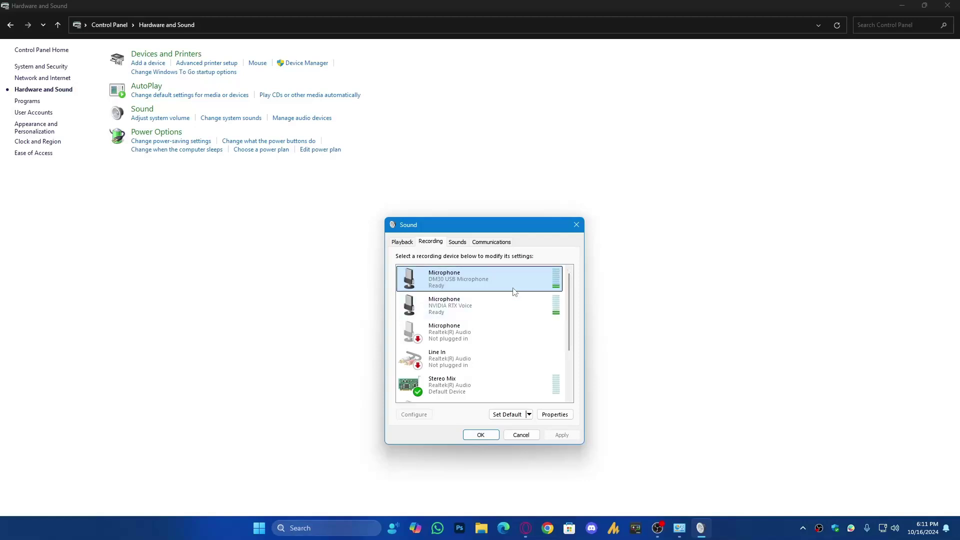
pyautogui.click(527, 435)
pyautogui.click(946, 6)
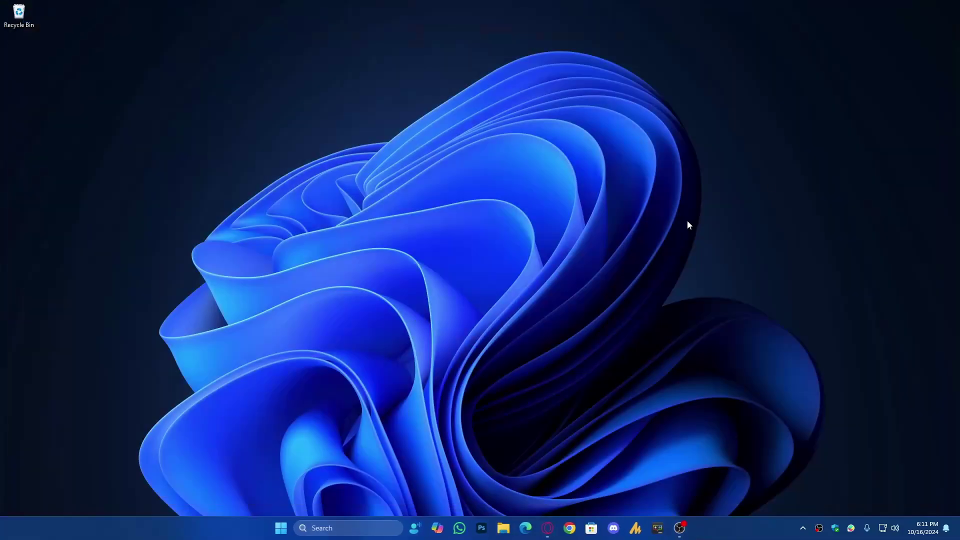
# Search Windows for "audio settings" and open the Sound settings page.
pyautogui.press('super')
pyautogui.write('audio s')
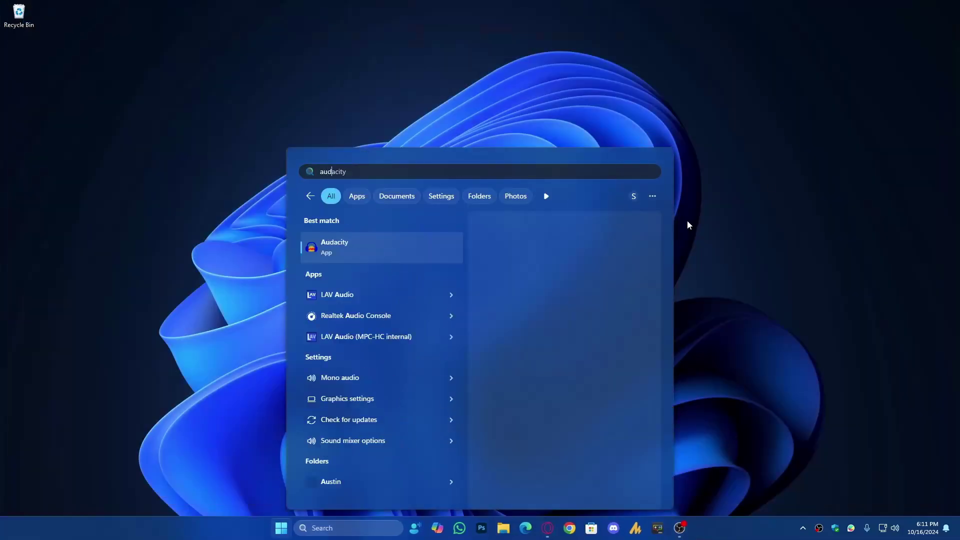
pyautogui.write('ettings')
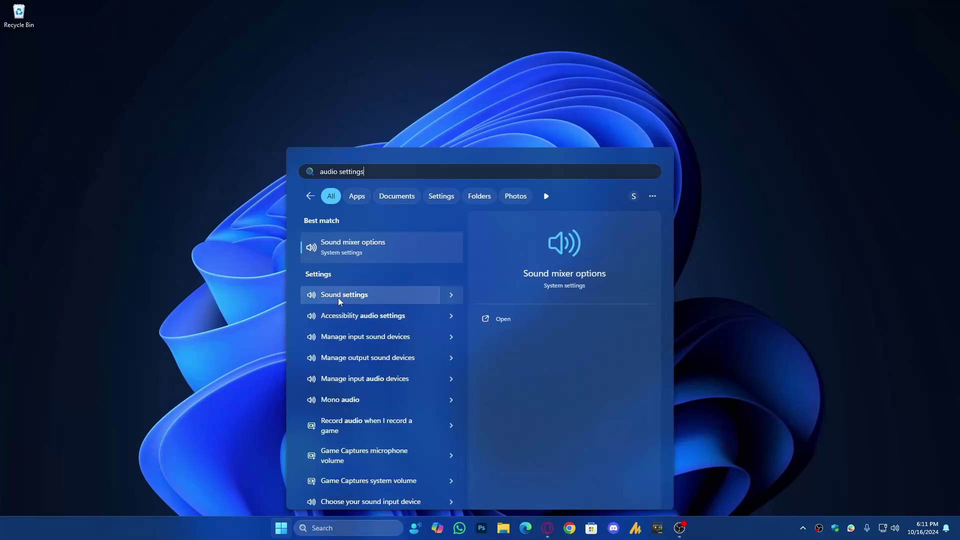
pyautogui.click(384, 299)
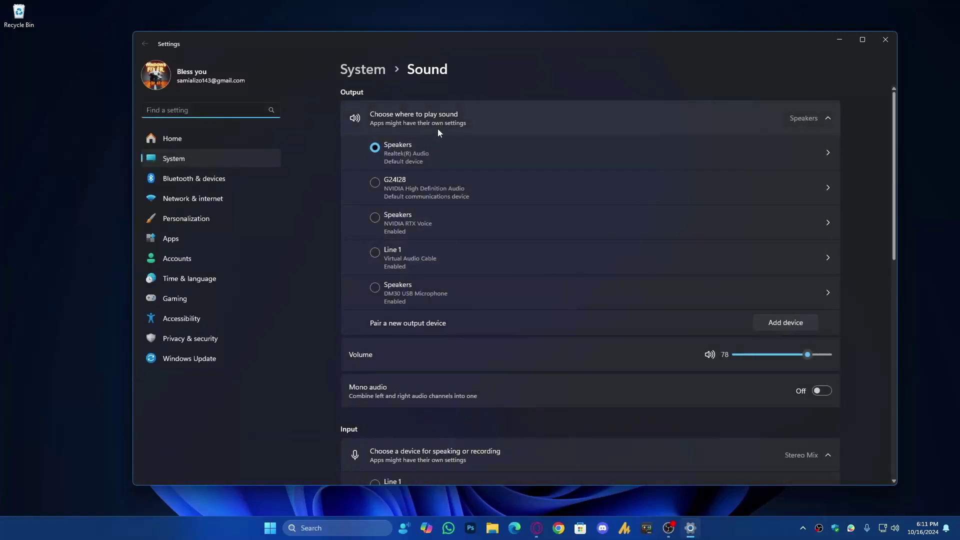
# Choose the DM30 USB Microphone as the device for speaking or recording, and close the settings.
pyautogui.scroll(-2, 411, 261)
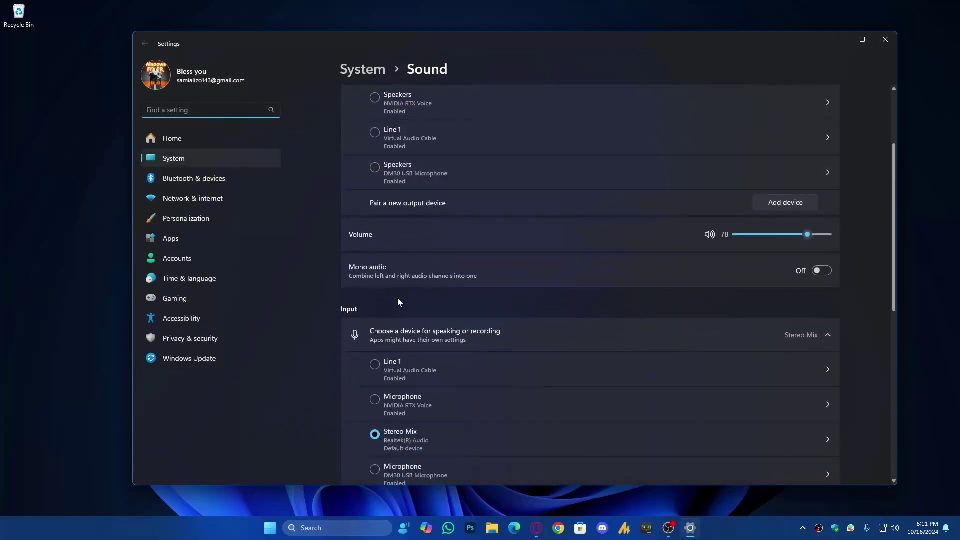
pyautogui.scroll(-1, 502, 324)
pyautogui.scroll(-1, 405, 307)
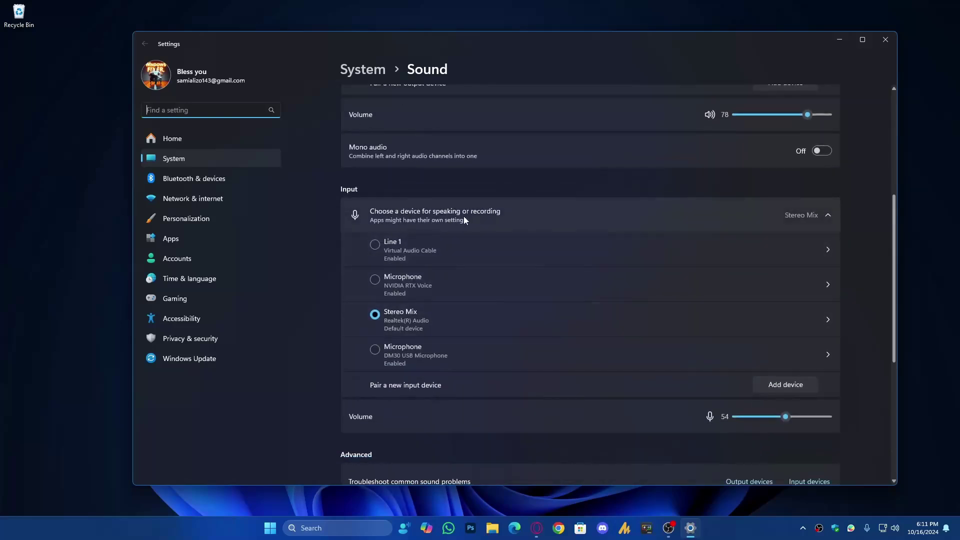
pyautogui.scroll(-1, 438, 299)
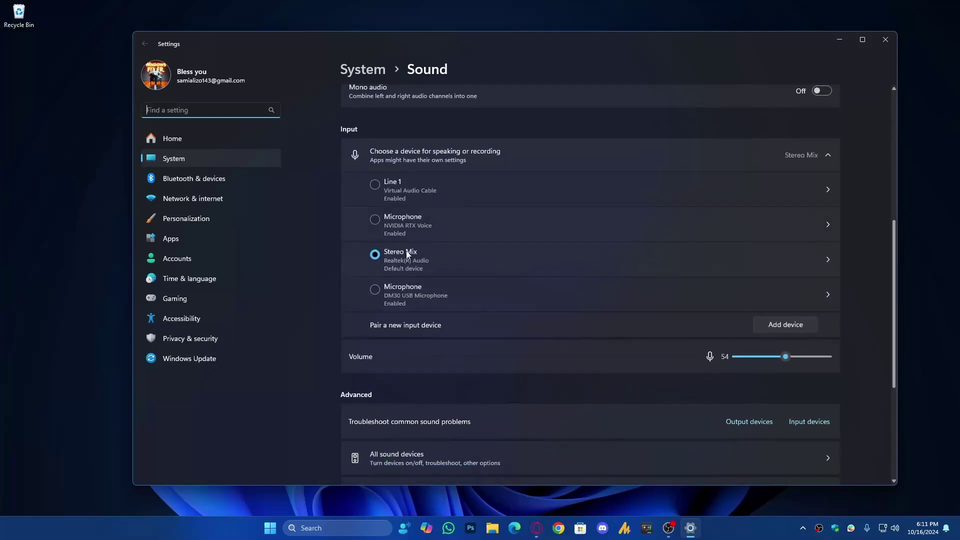
pyautogui.click(381, 294)
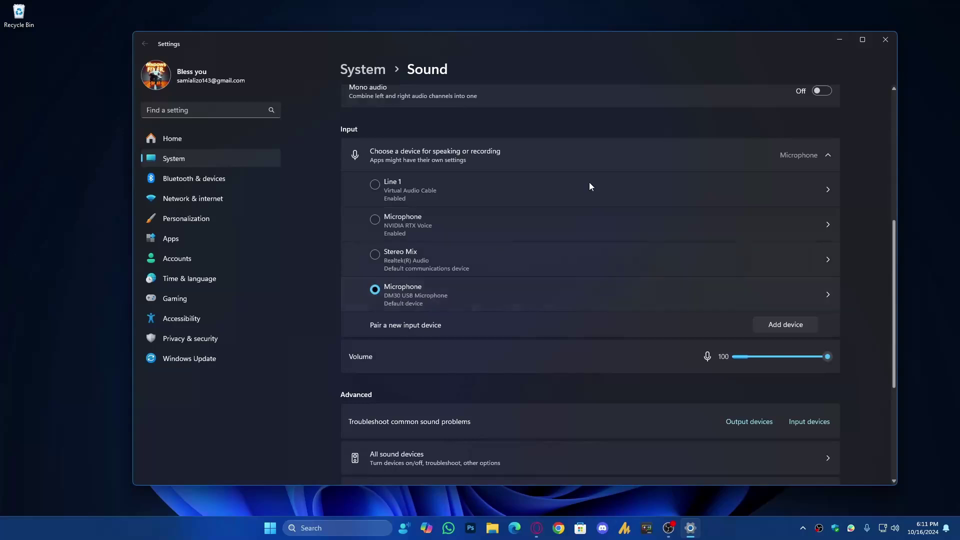
pyautogui.click(885, 40)
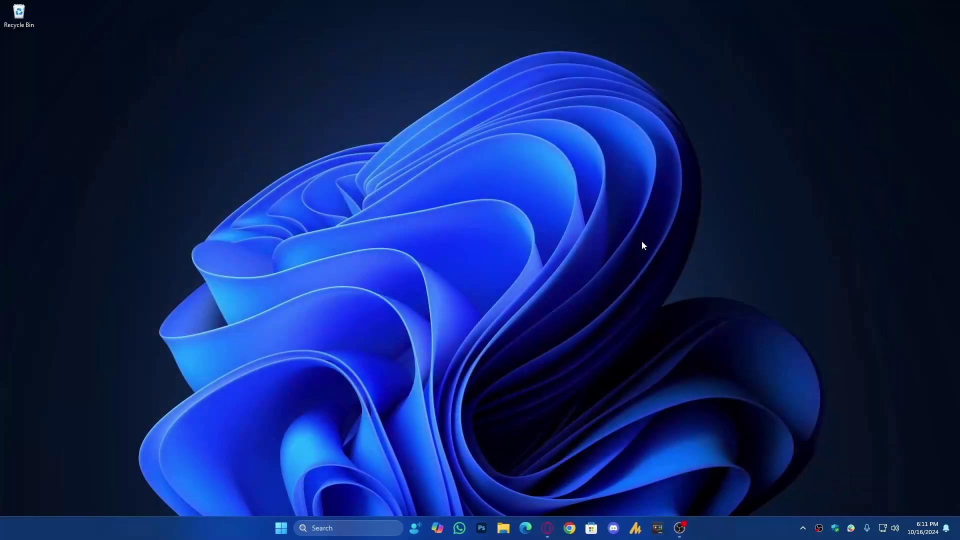
# Launch WhatsApp and open its Video & voice settings at the microphone and speaker options.
pyautogui.click(459, 528)
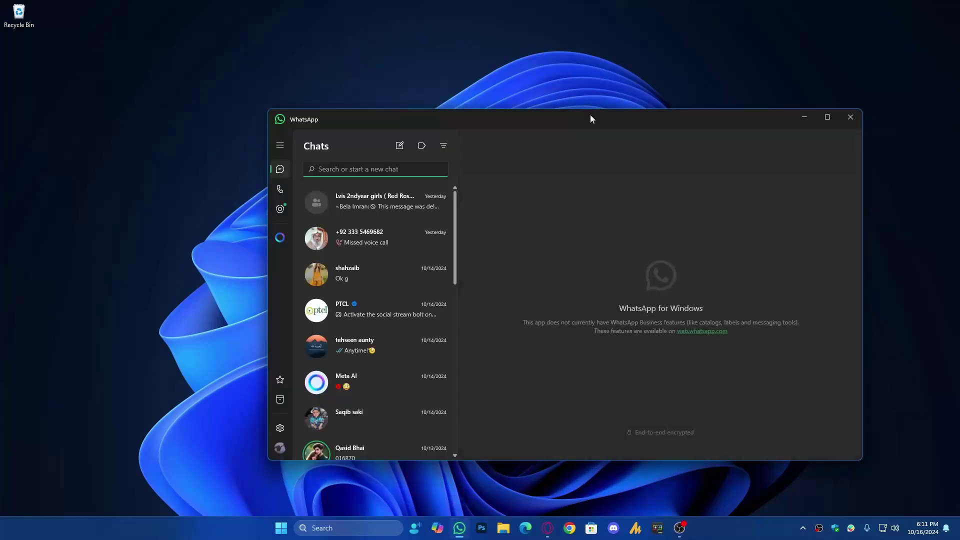
pyautogui.moveTo(590, 116); pyautogui.dragTo(508, 97)
pyautogui.click(204, 408)
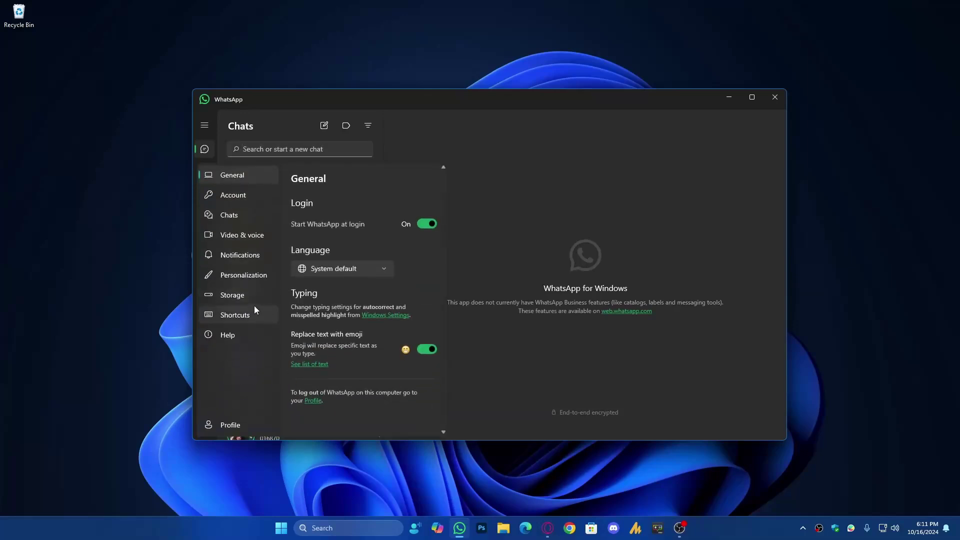
pyautogui.click(247, 238)
pyautogui.scroll(-3, 384, 350)
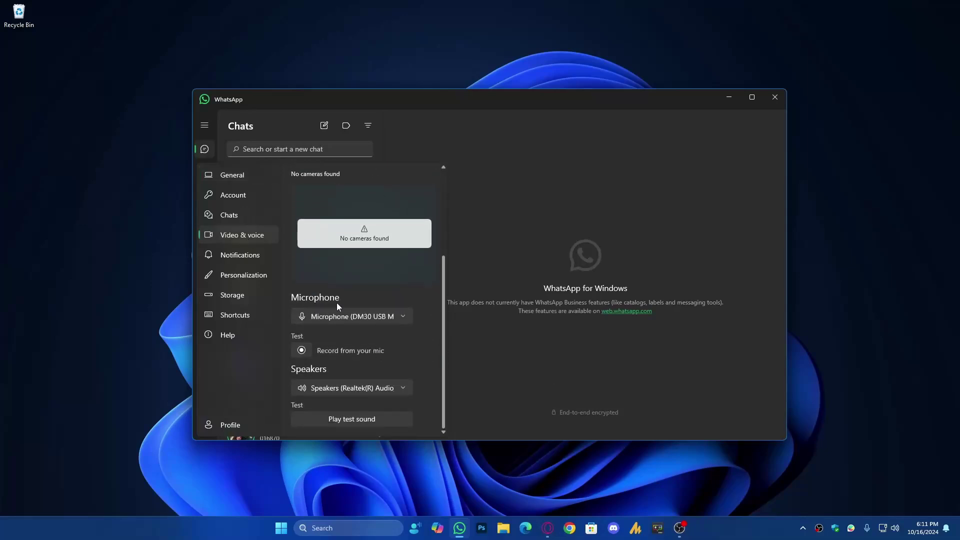
# Select Microphone (DM30 USB Microphone) and Speakers (Realtek(R) Audio) as the call devices, and close WhatsApp.
pyautogui.click(358, 317)
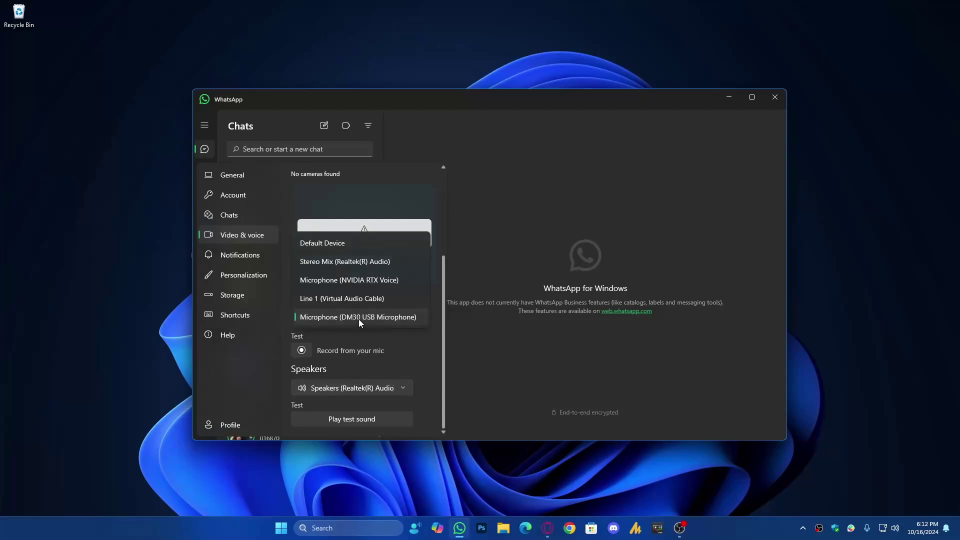
pyautogui.click(358, 318)
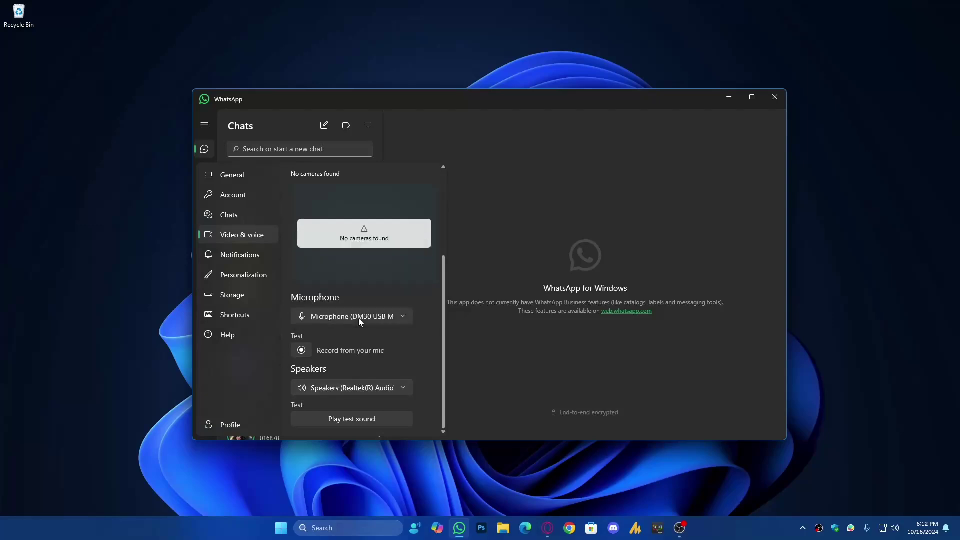
pyautogui.click(356, 389)
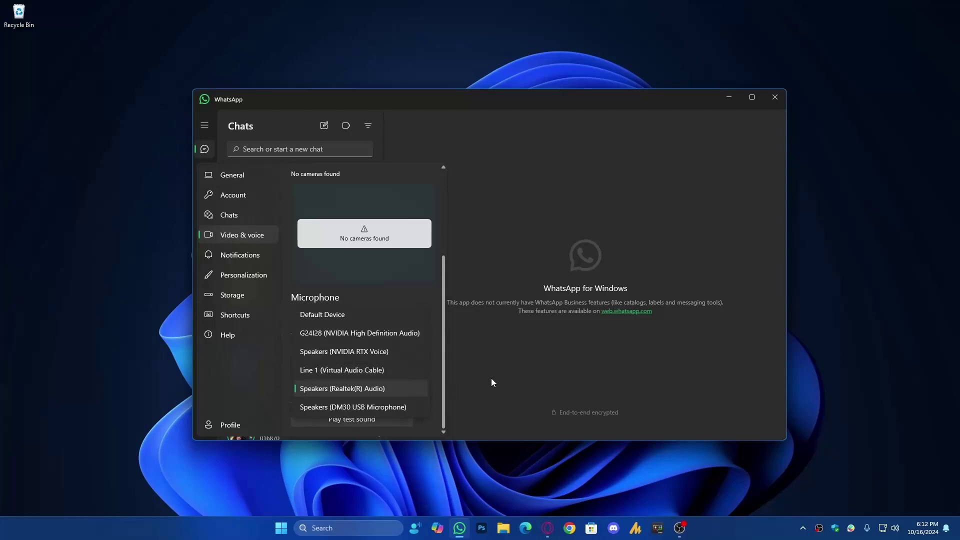
pyautogui.click(394, 388)
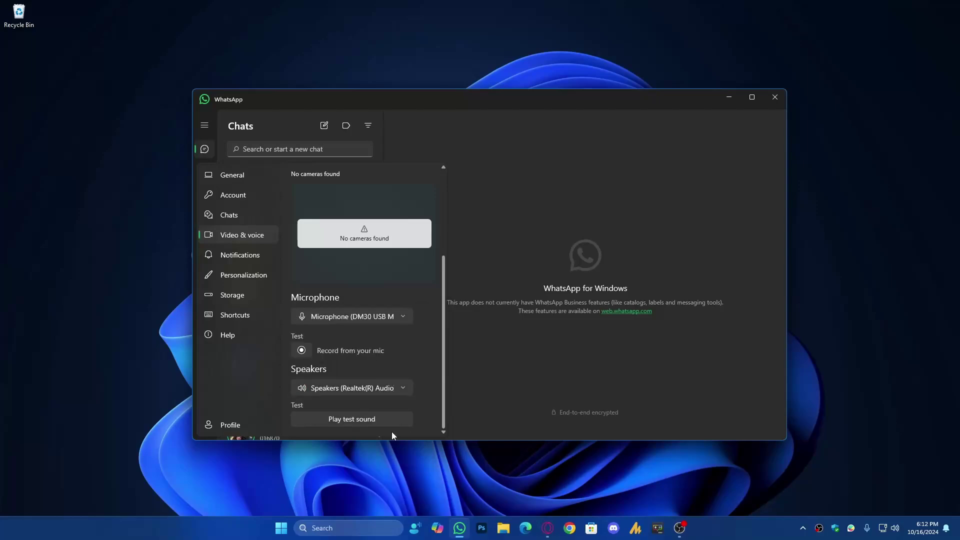
pyautogui.click(533, 371)
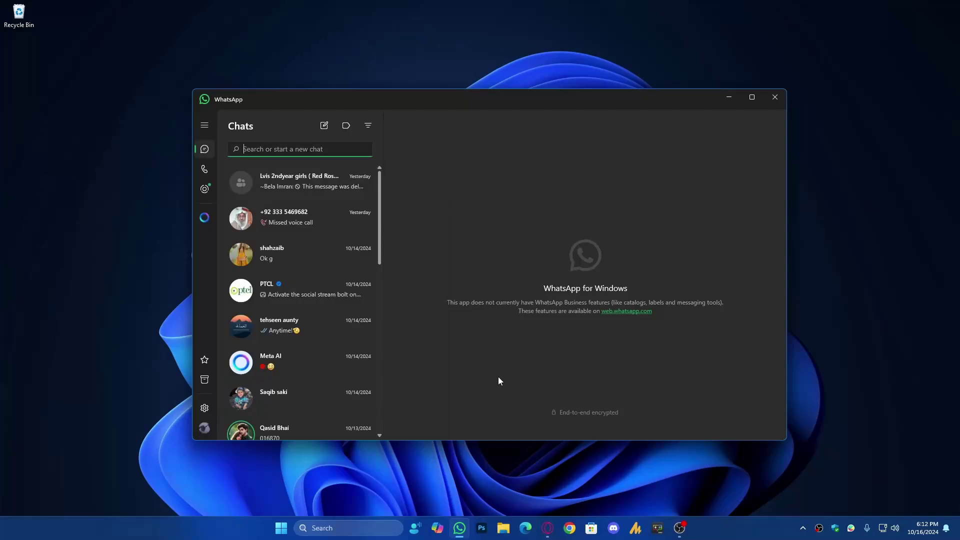
pyautogui.click(766, 103)
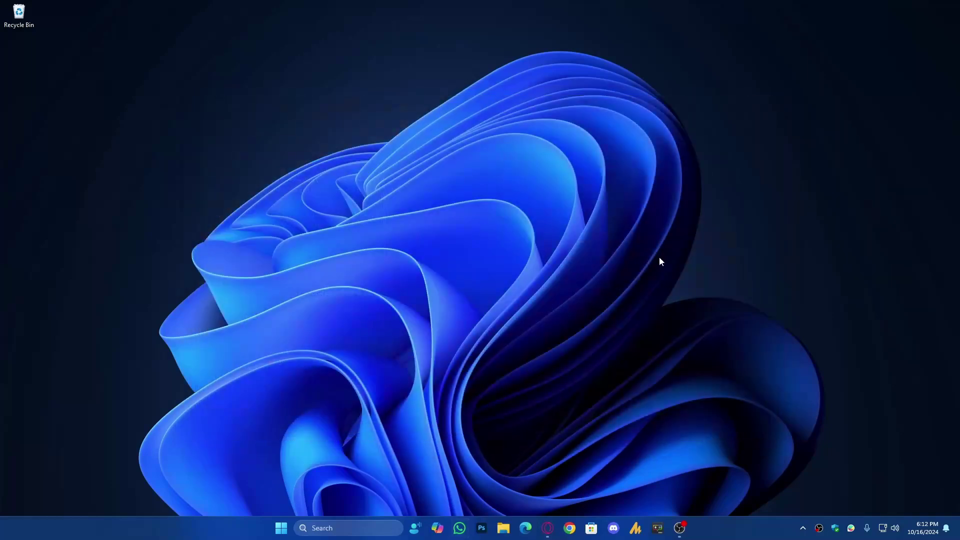
# Launch MSI App Player and allow it to make changes to the device.
pyautogui.click(658, 527)
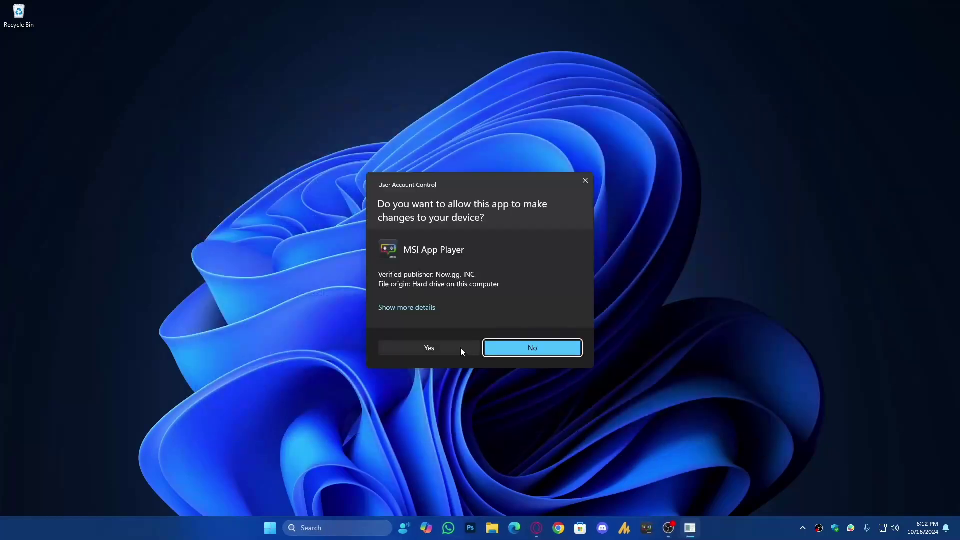
pyautogui.click(461, 347)
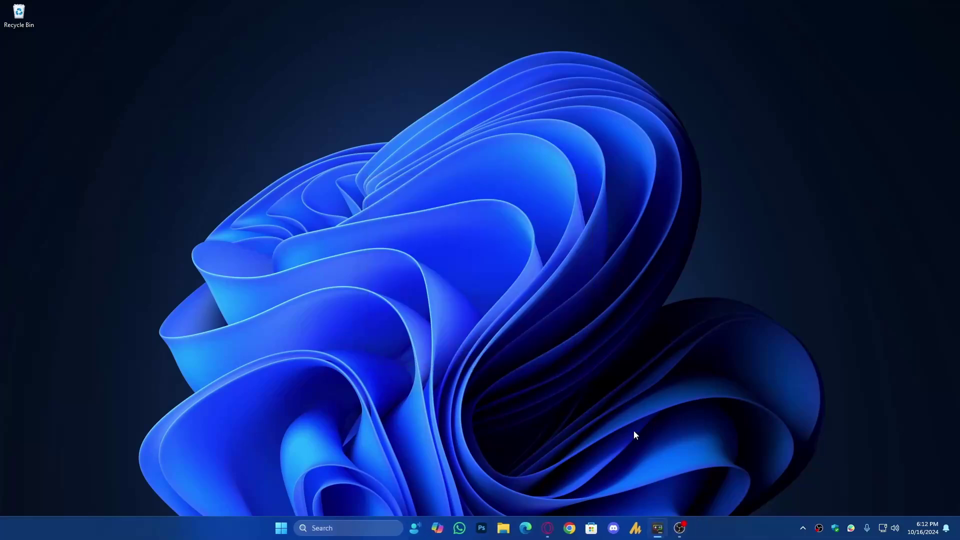
# Reopen the Control Panel's Sound settings under Hardware and Sound and display the recording devices.
pyautogui.press('super')
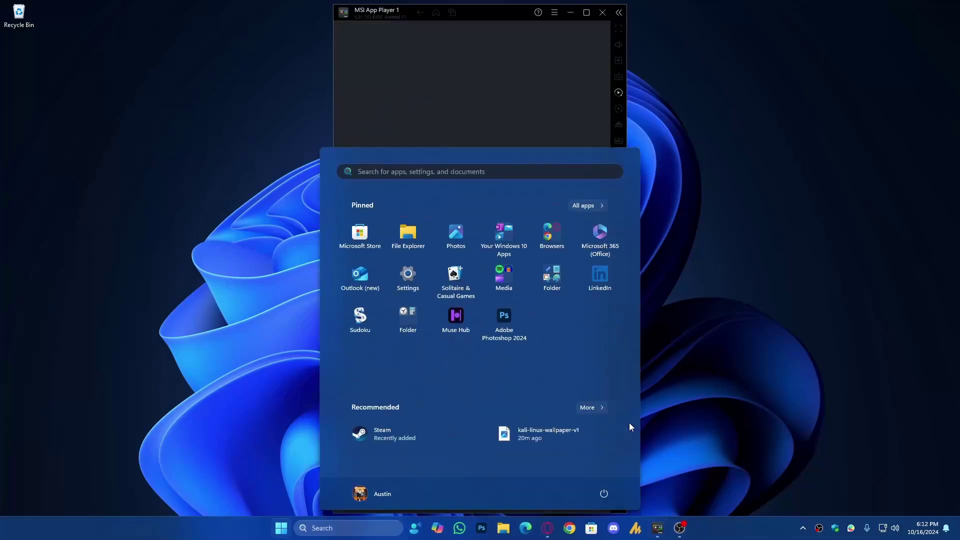
pyautogui.write('control panel')
pyautogui.press('Return')
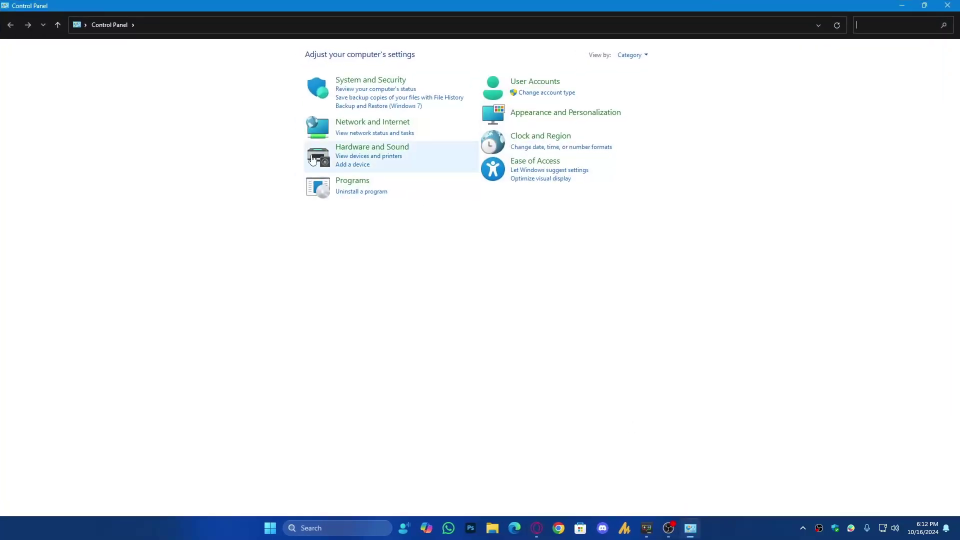
pyautogui.click(353, 149)
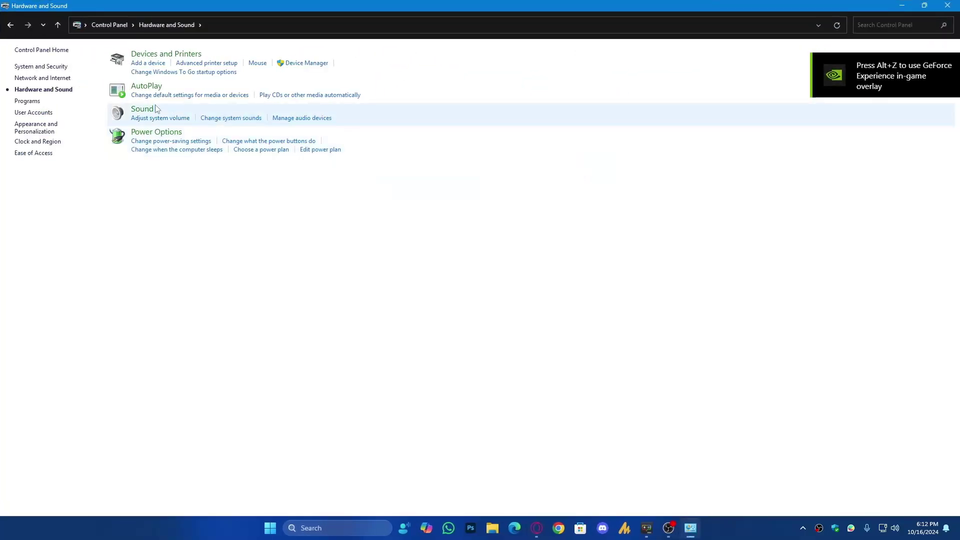
pyautogui.click(138, 111)
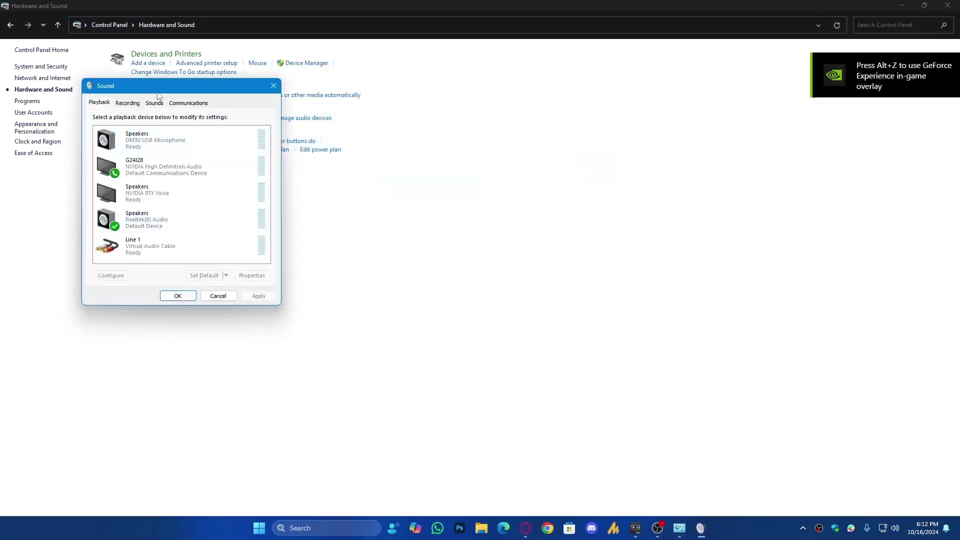
pyautogui.click(362, 158)
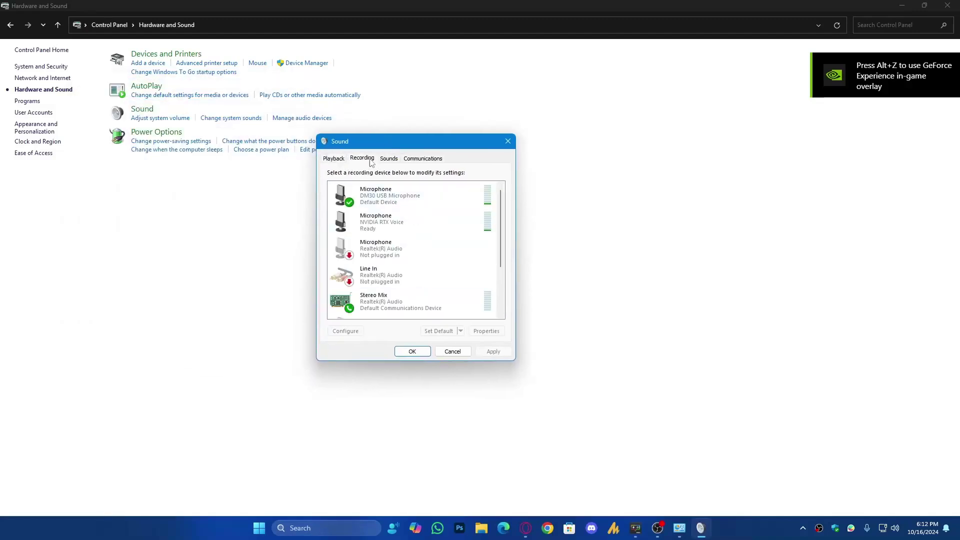
# Set the DM30 USB Microphone as the default communication device, accept the sound settings and close the Control Panel.
pyautogui.click(374, 195)
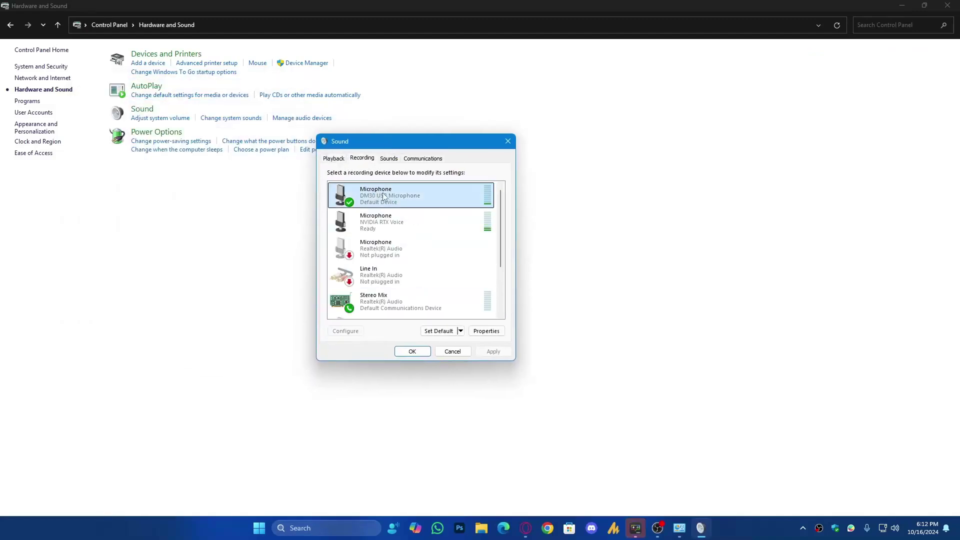
pyautogui.rightClick(382, 193)
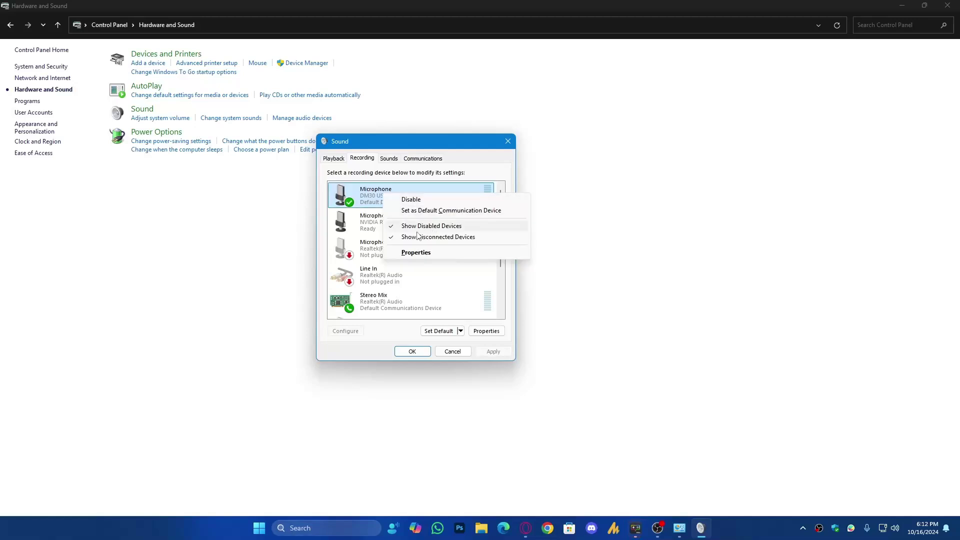
pyautogui.click(458, 210)
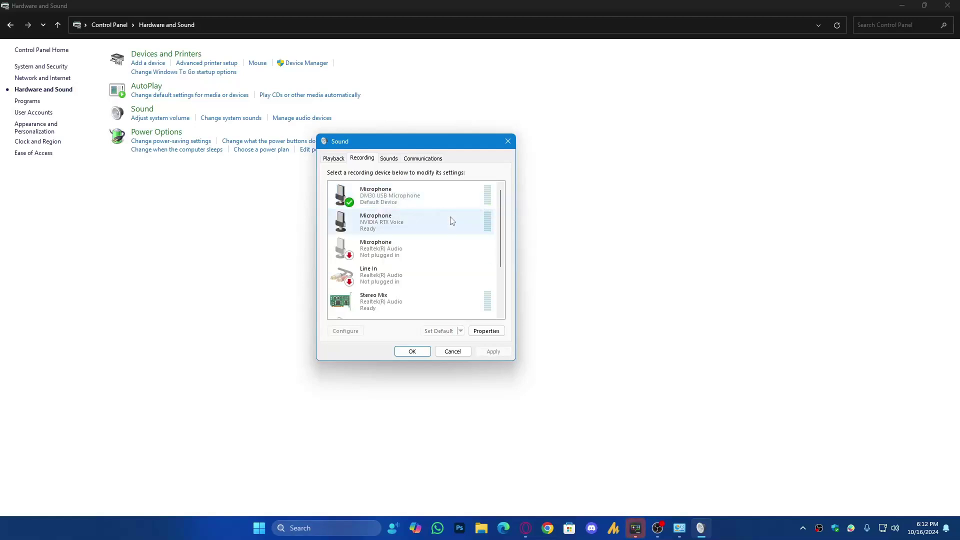
pyautogui.click(412, 351)
pyautogui.hotkey('alt', 'F4')
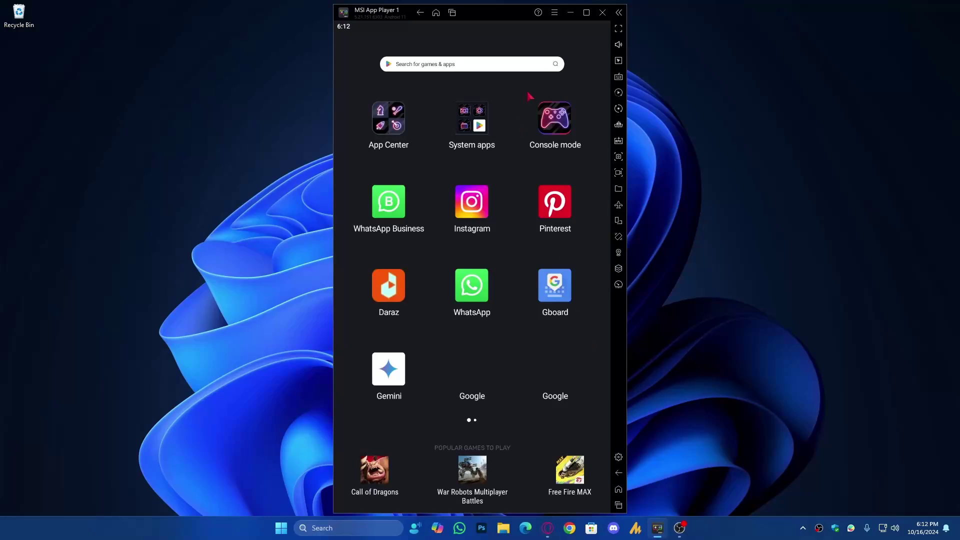
pyautogui.click(552, 20)
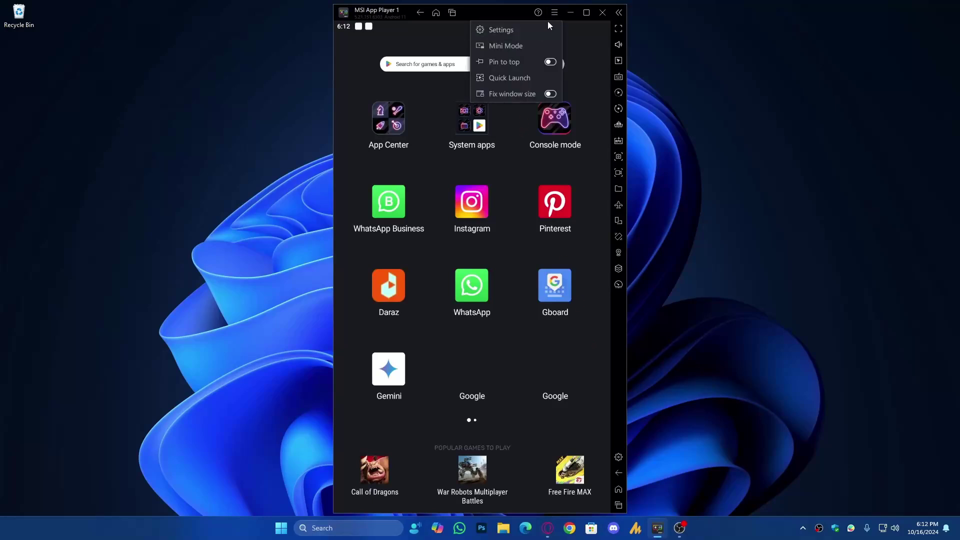
pyautogui.click(537, 29)
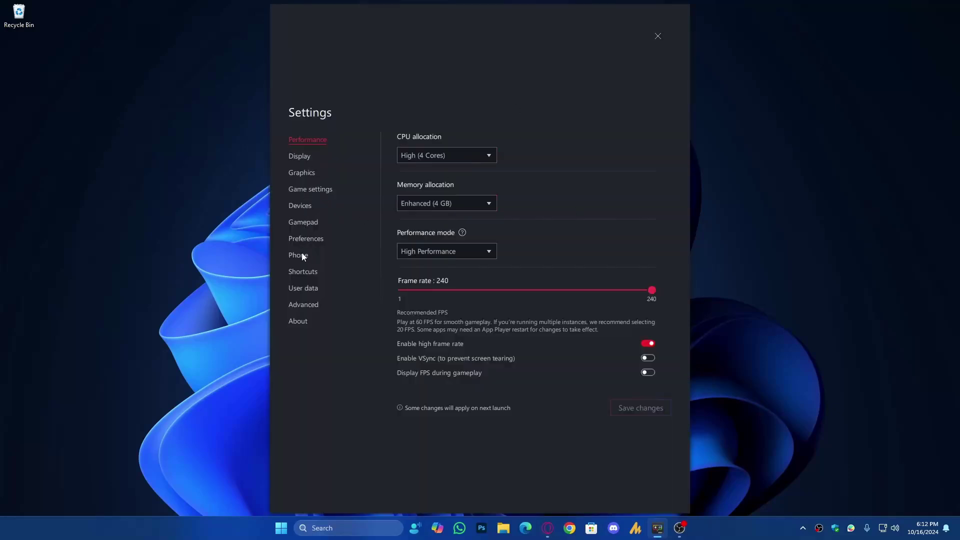
pyautogui.click(304, 206)
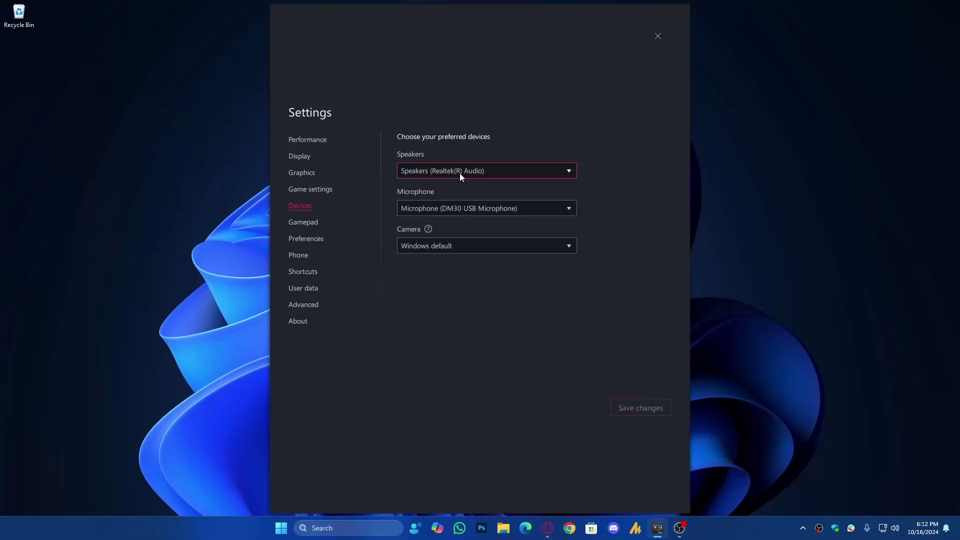
pyautogui.click(475, 209)
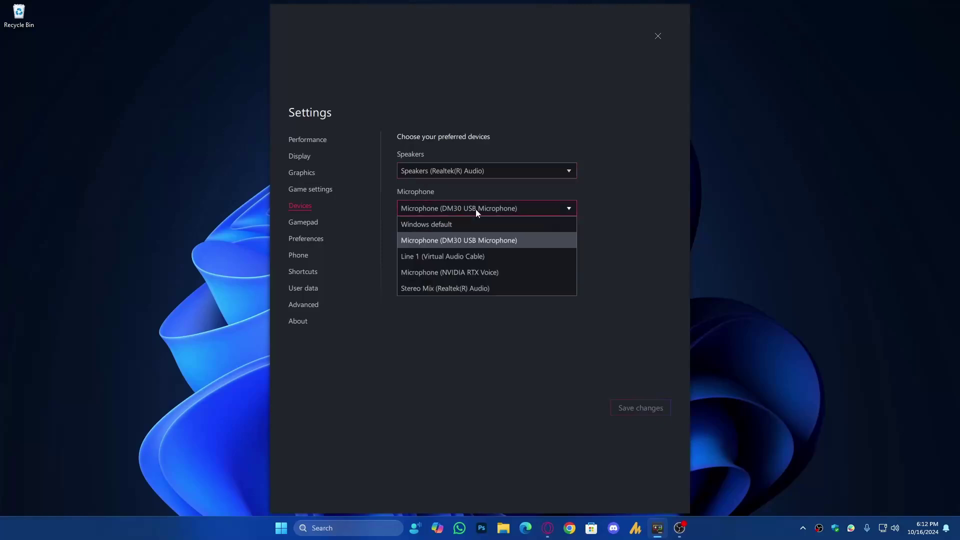
pyautogui.click(472, 241)
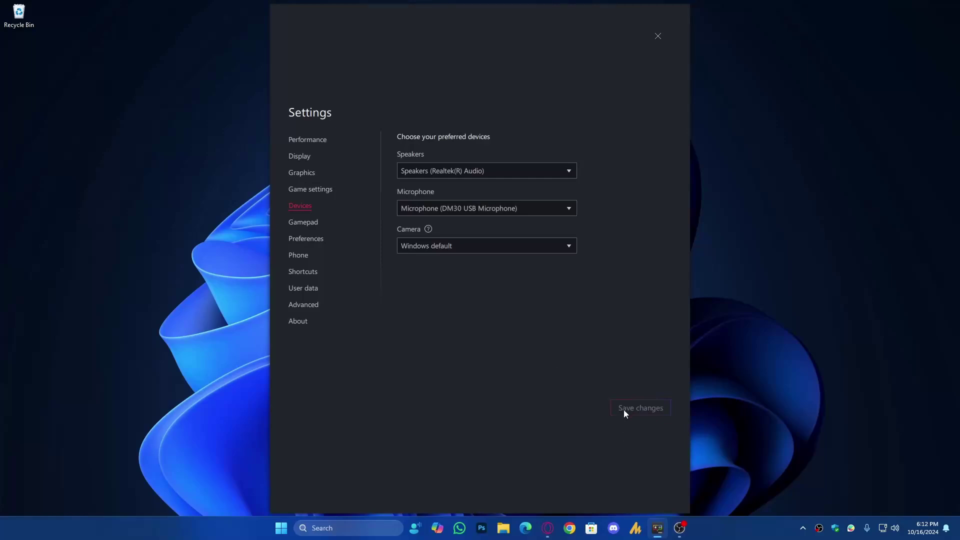
pyautogui.click(659, 40)
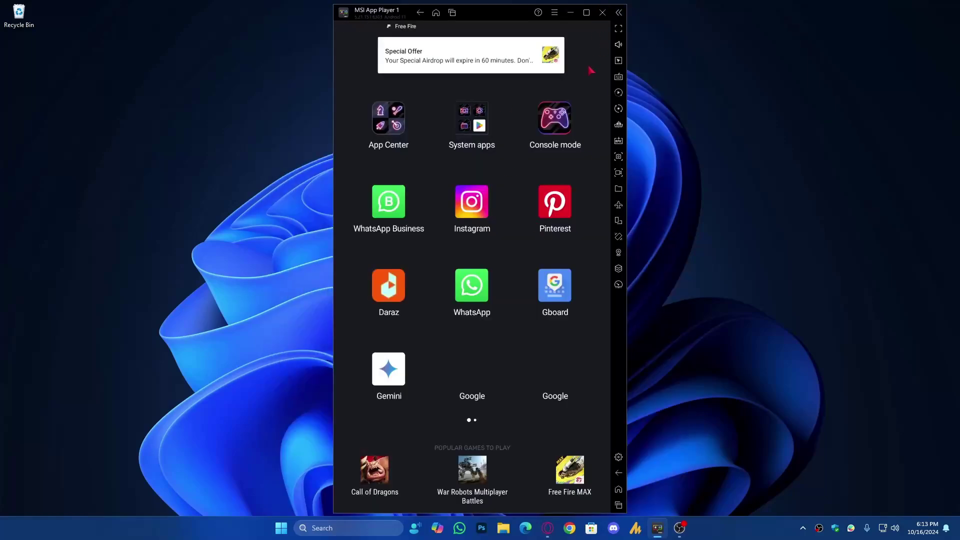
pyautogui.click(603, 13)
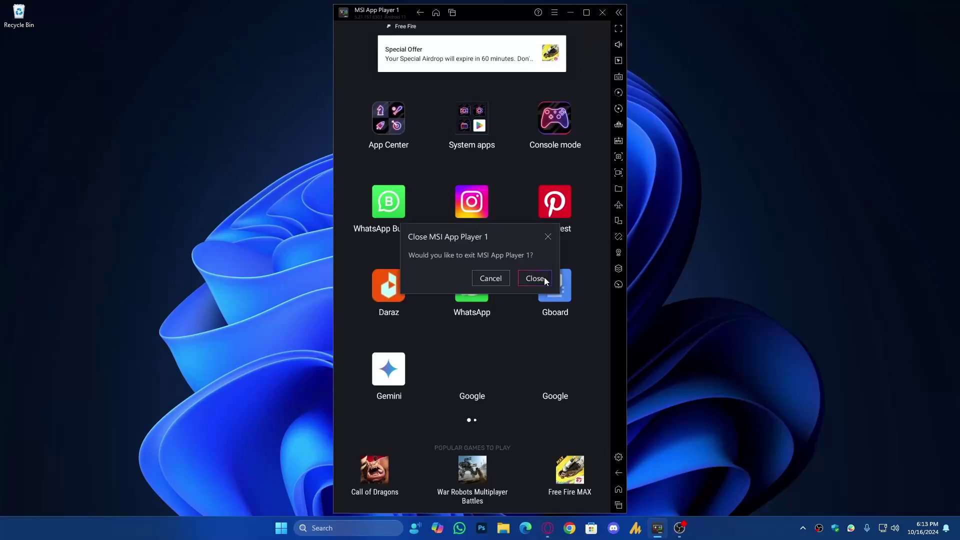
pyautogui.click(544, 277)
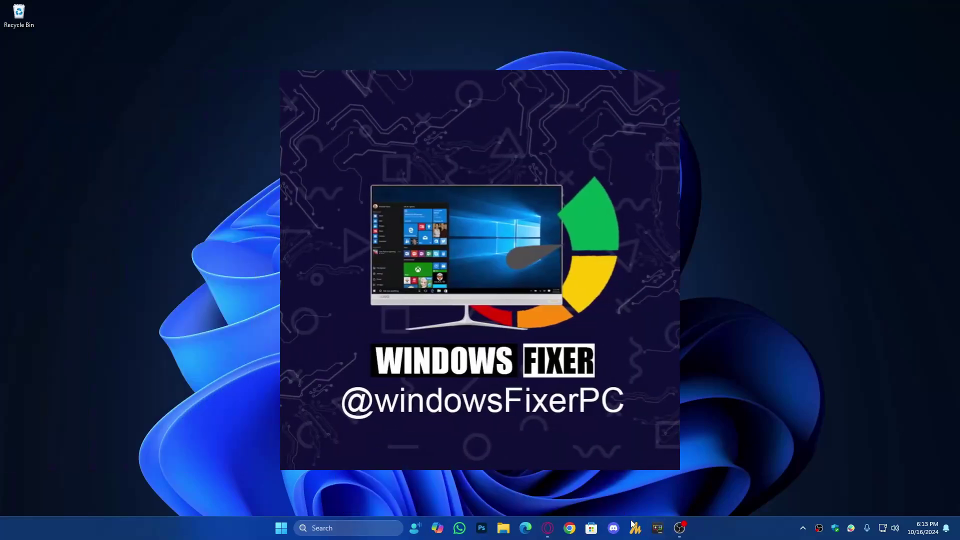